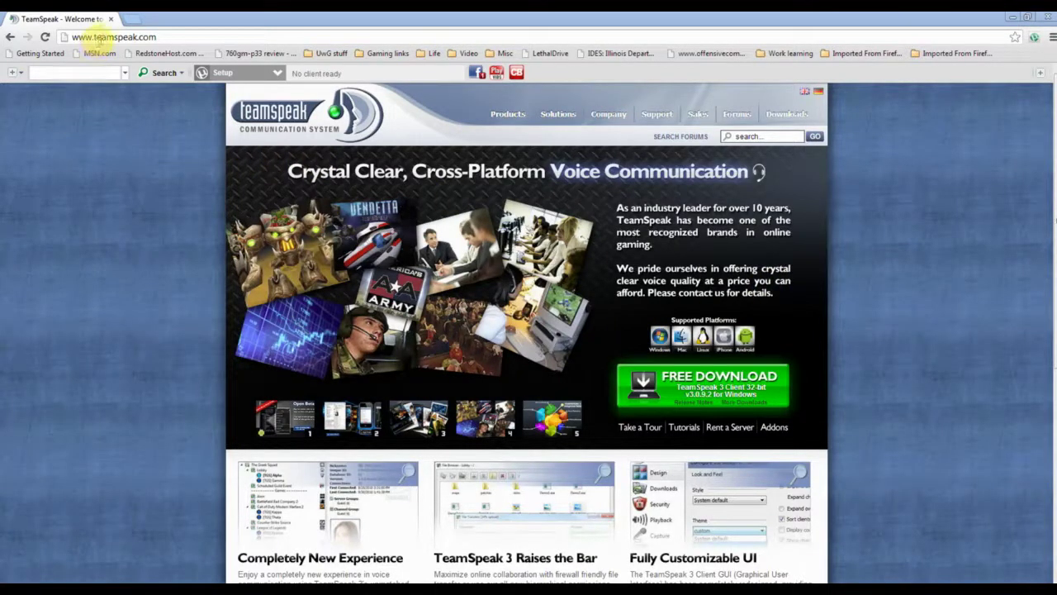
Navigate from teamspeak.com via the Downloads menu to the TeamSpeak 3 downloads page
left_click(146, 36)
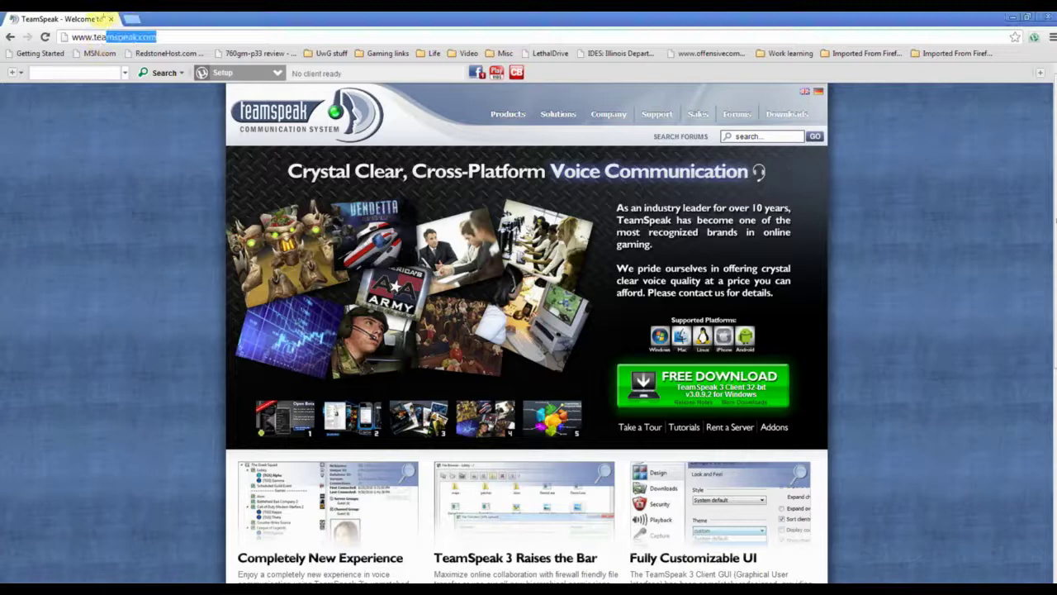
left_click(91, 37)
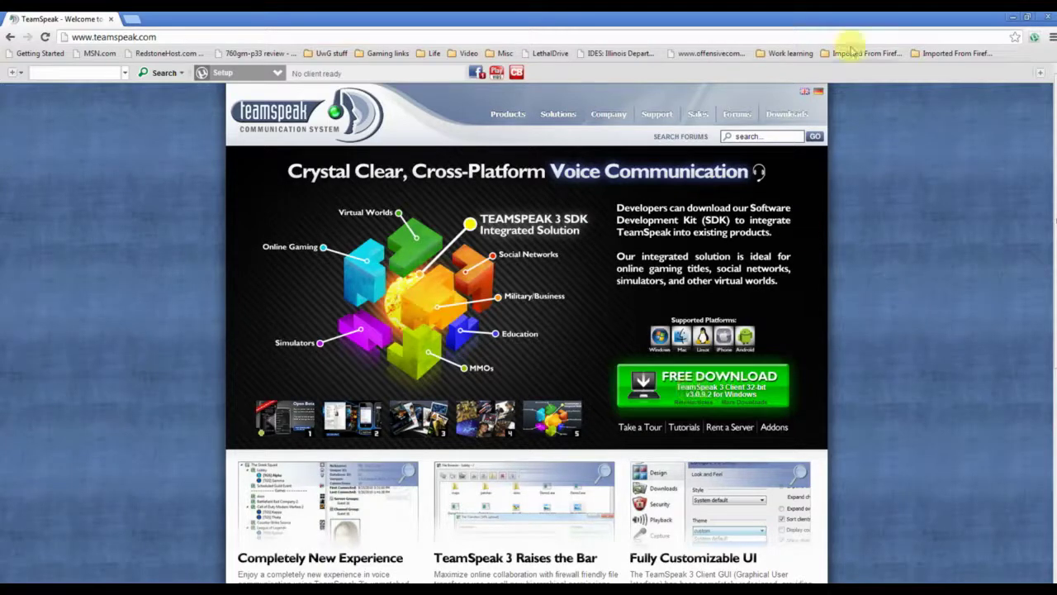
mouse_move(787, 114)
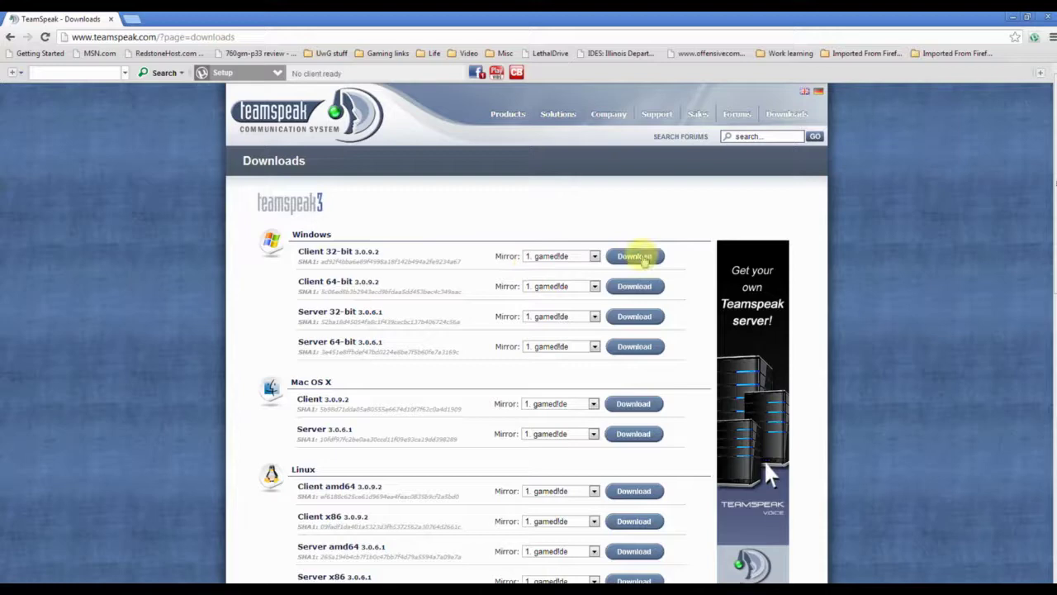
Download the 32-bit Windows client 3.0.9.2, agreeing to the licence and skipping the survey
left_click(645, 258)
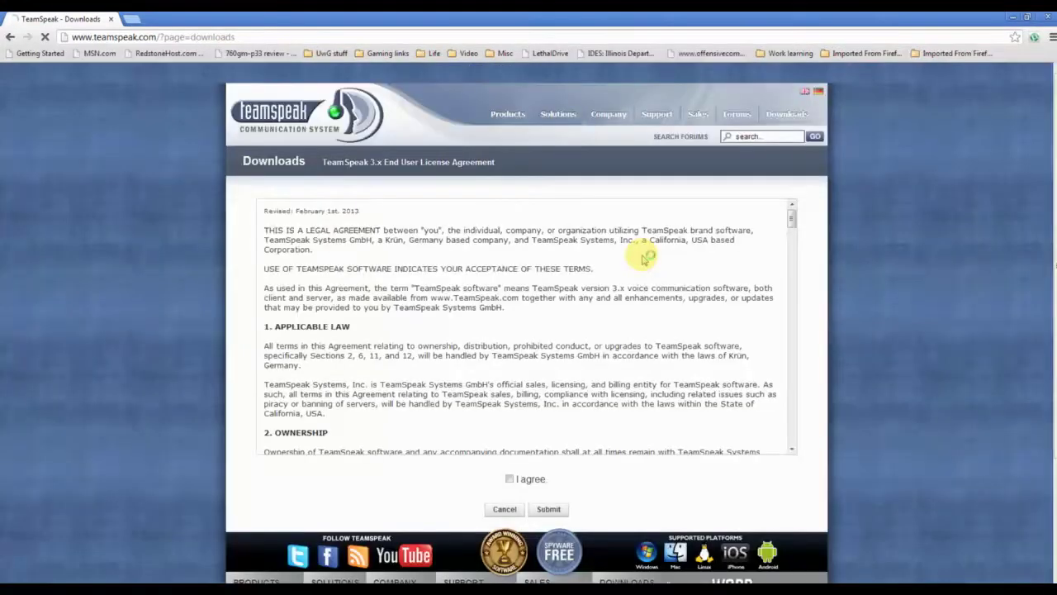
left_click(509, 480)
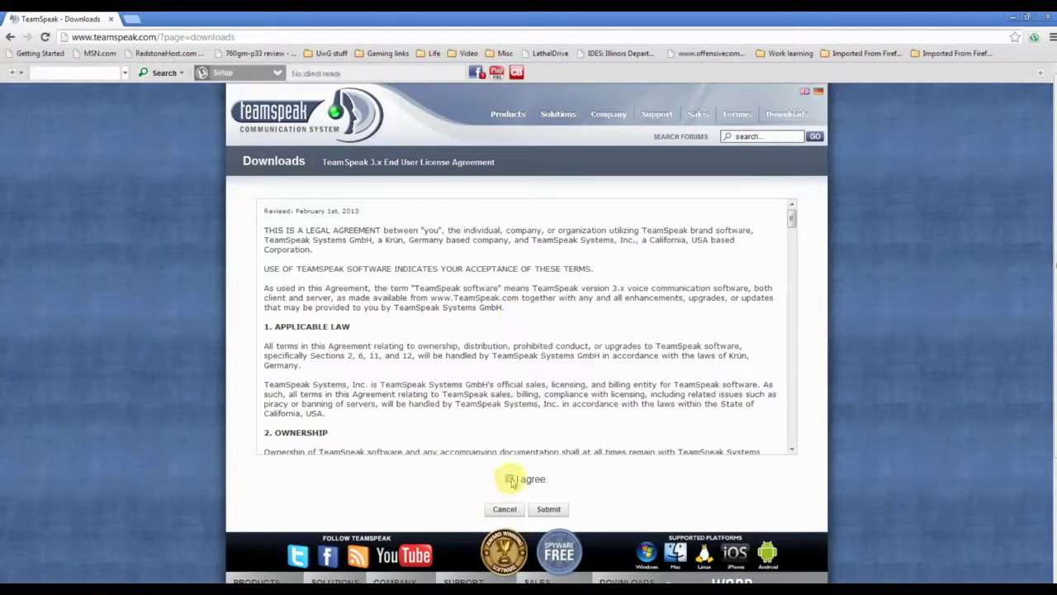
left_click(542, 512)
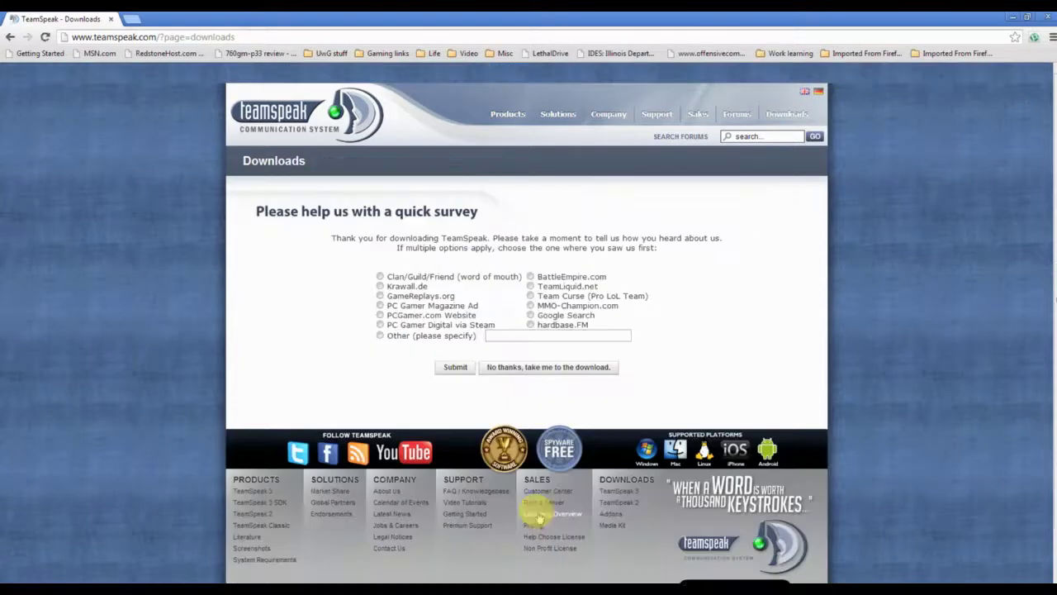
left_click(518, 368)
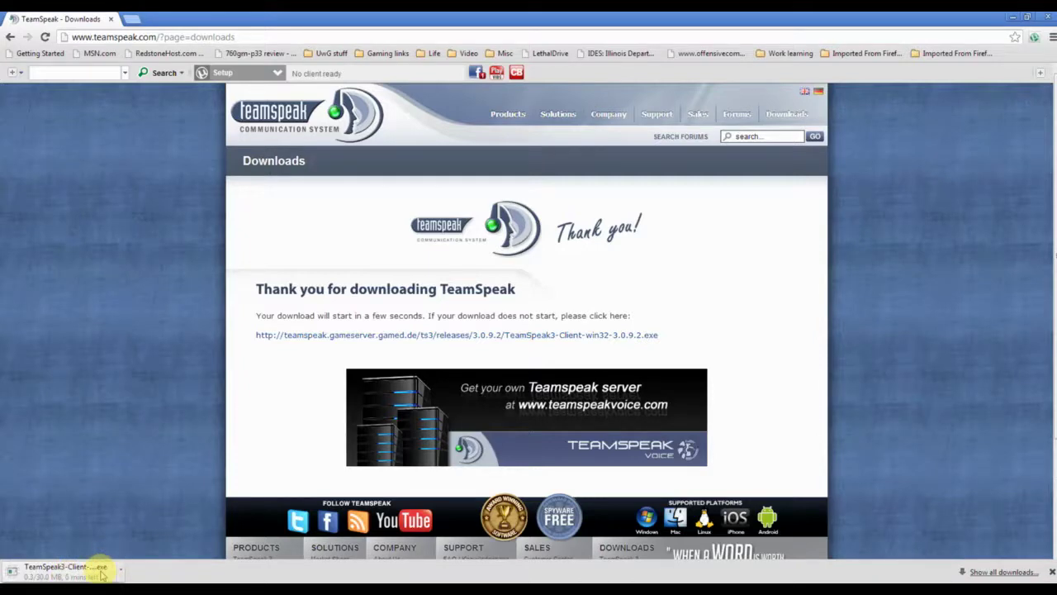
Cancel the TeamSpeak installer download, close the downloads bar, and reveal the hidden tray icons
left_click(121, 571)
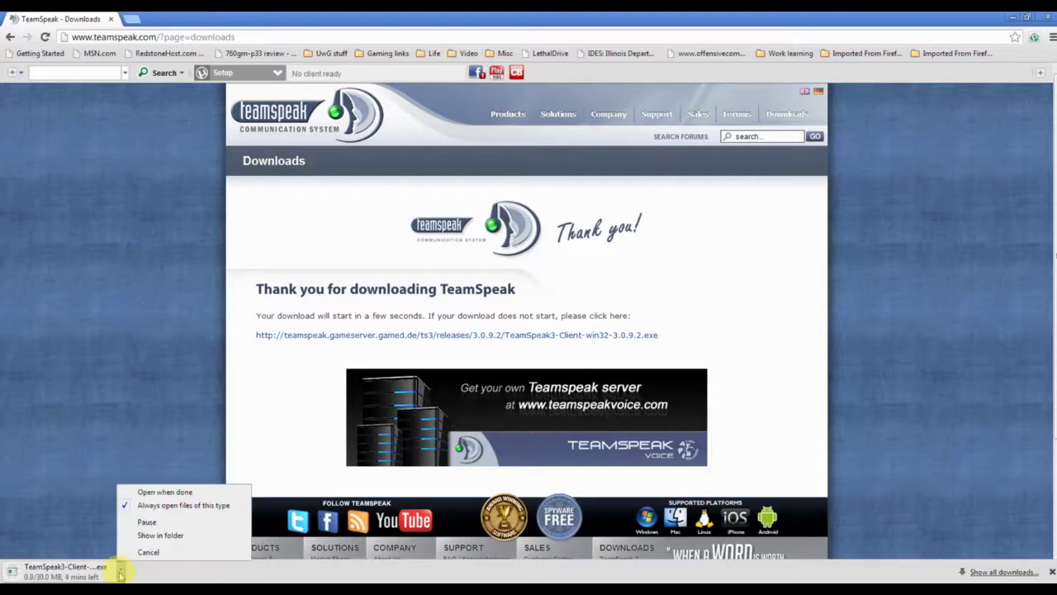
left_click(148, 552)
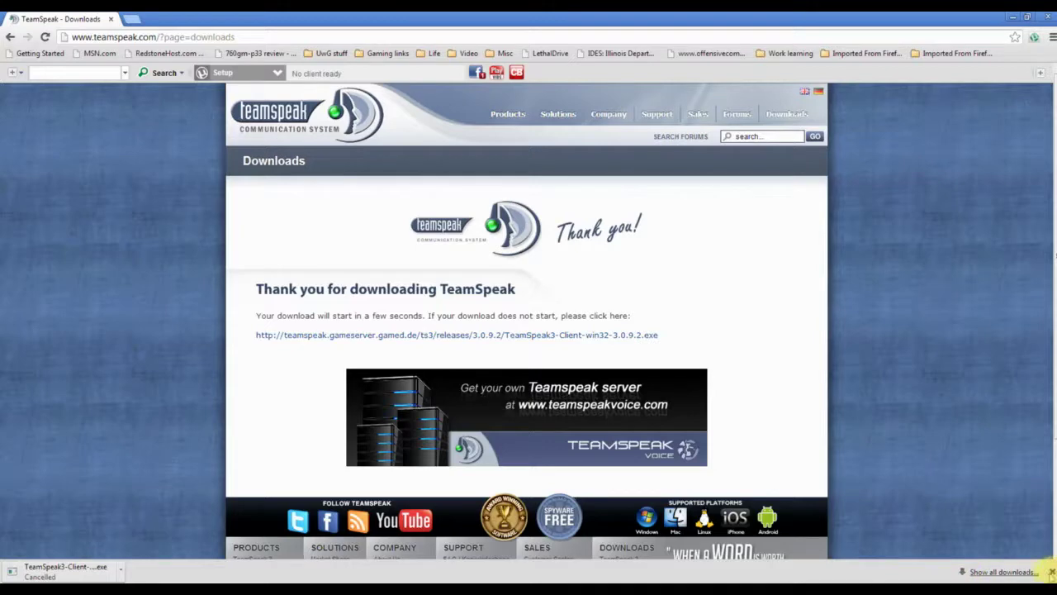
left_click(1051, 572)
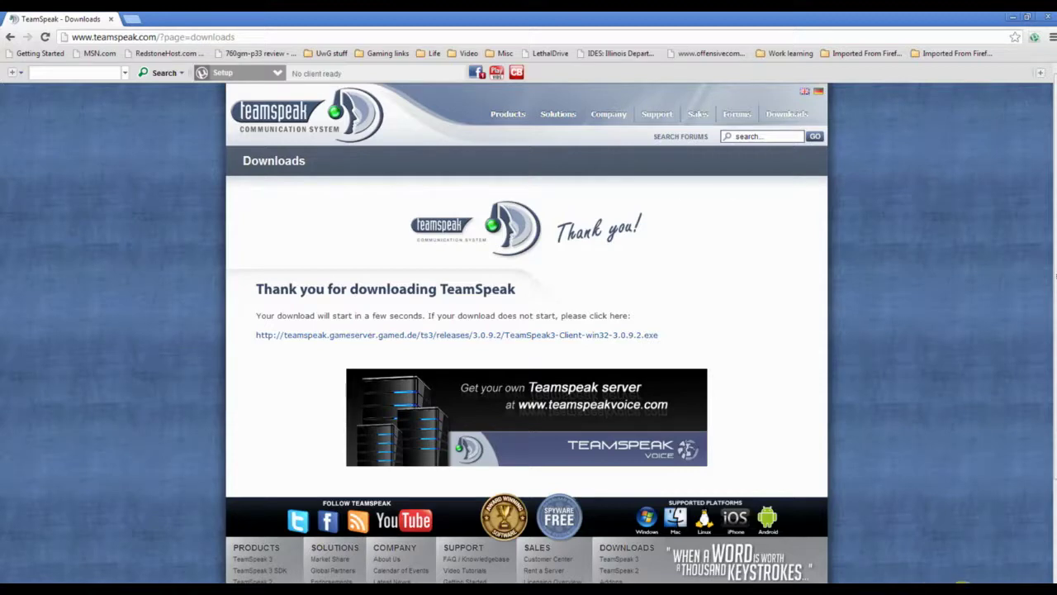
left_click(959, 589)
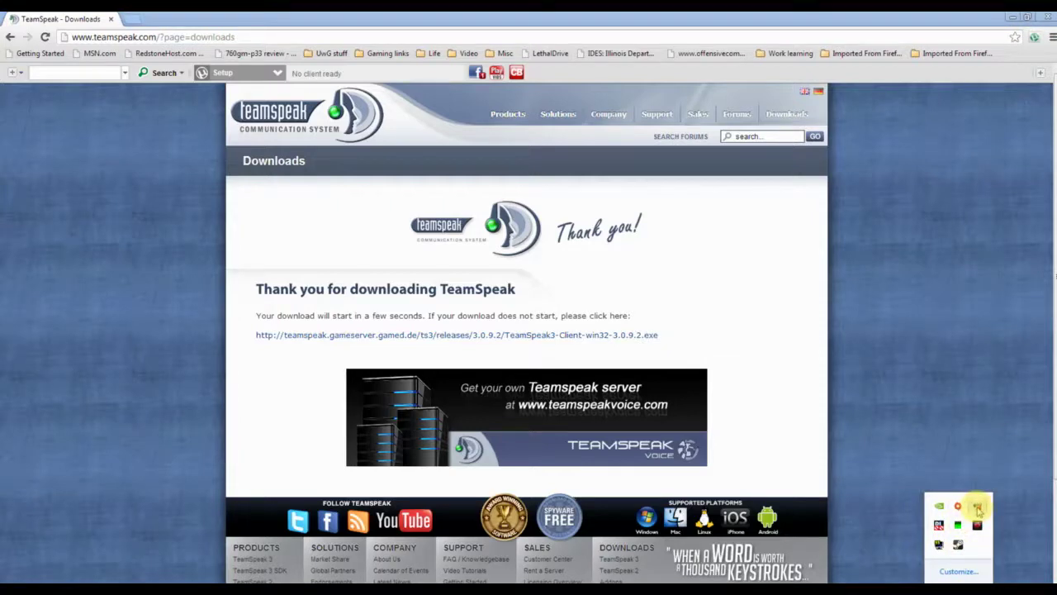
Bring up the TeamSpeak 3 client and copy the United World Gamers server IP address
left_click(977, 509)
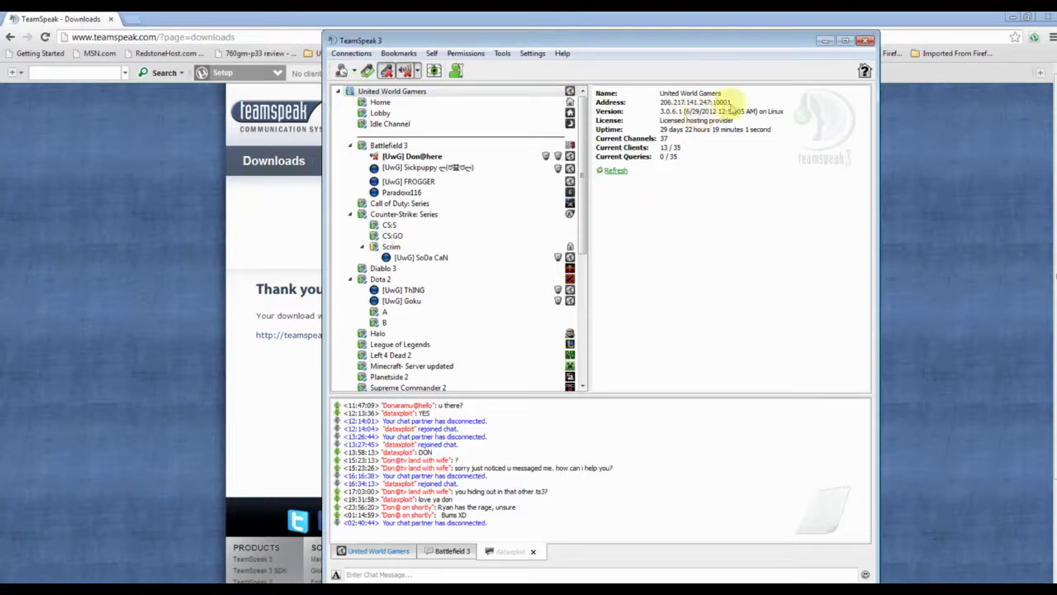
left_click_drag(731, 106, 615, 102)
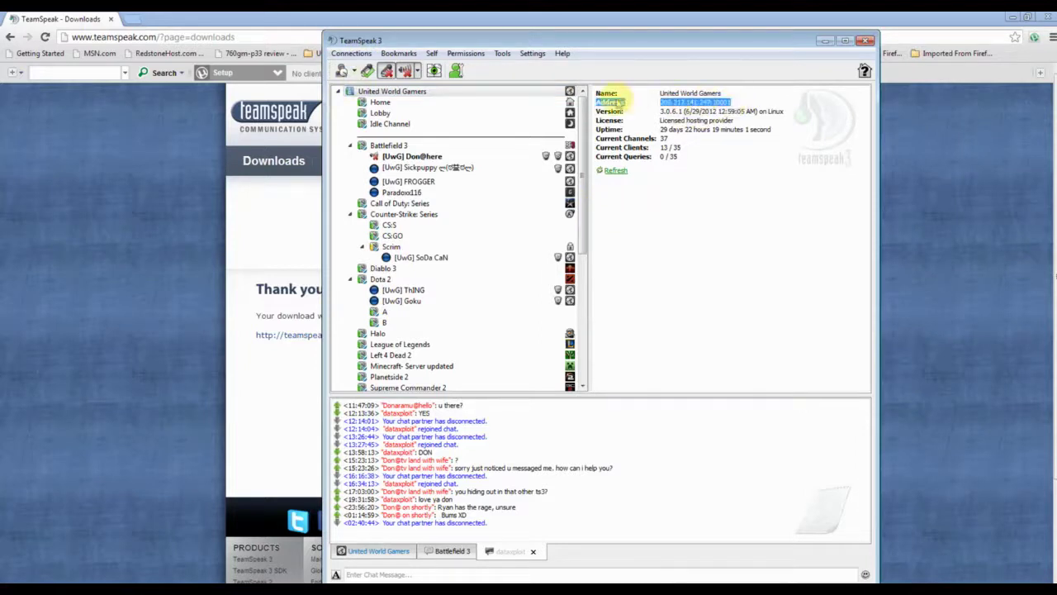
left_click_drag(731, 102, 673, 105)
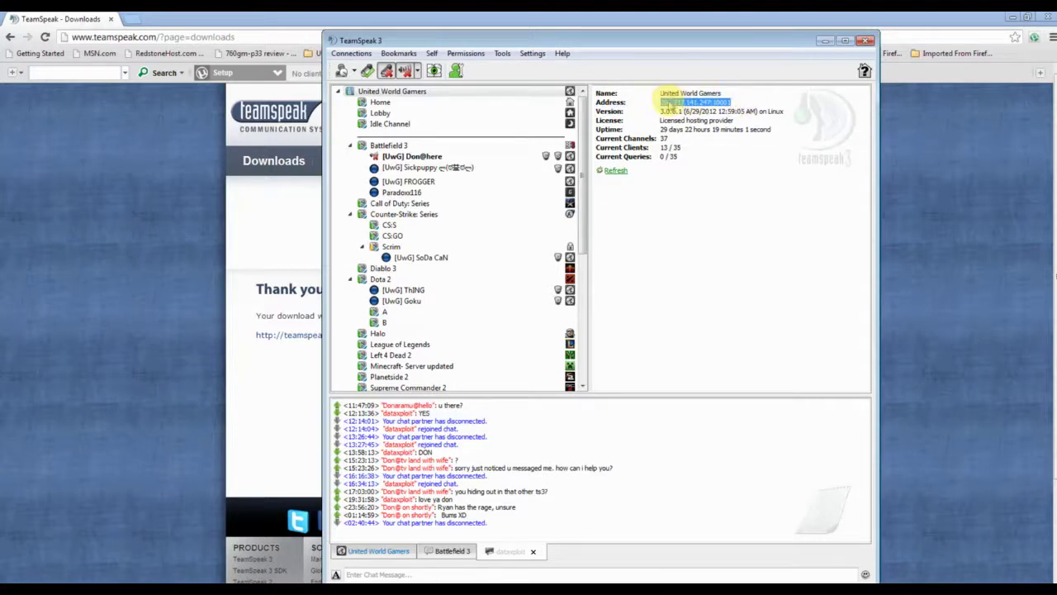
right_click(665, 102)
left_click(698, 110)
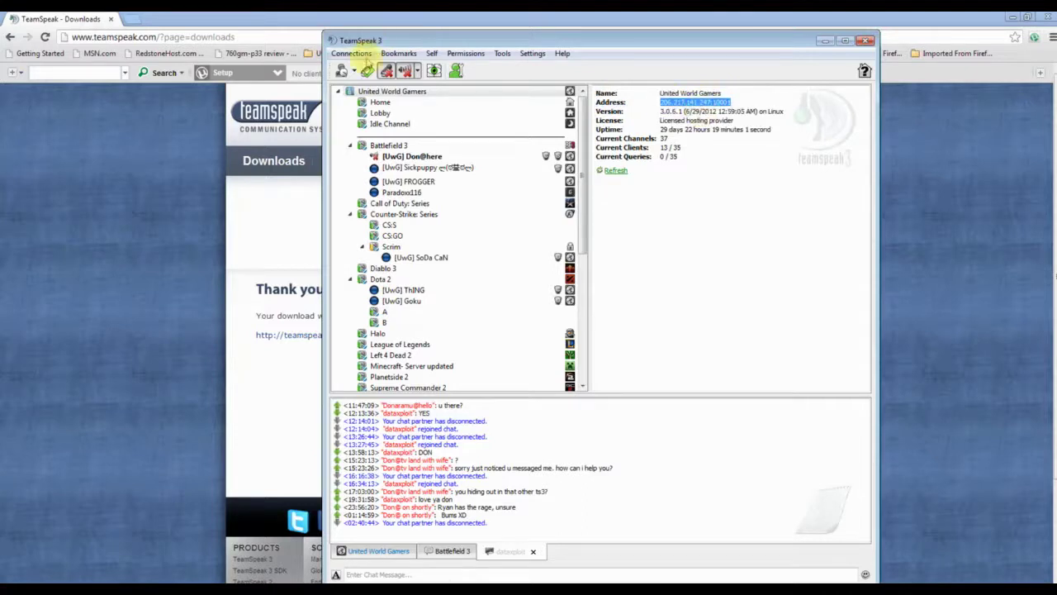
left_click(352, 53)
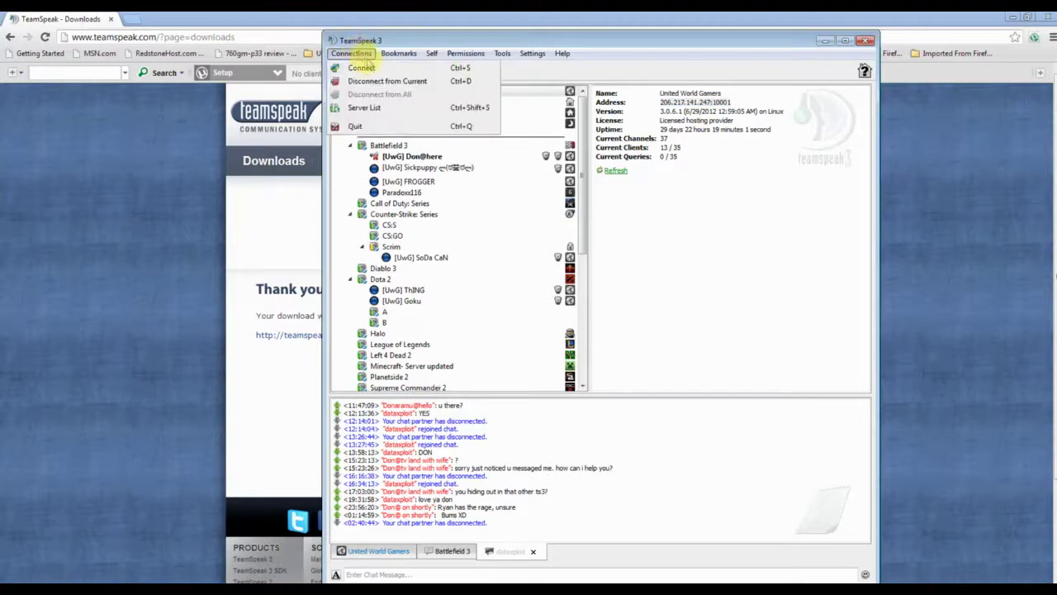
Connect in a new tab to 206.217.141.247:10001 using the pasted IP as server address
left_click(361, 68)
type("voice.teamspeak.com")
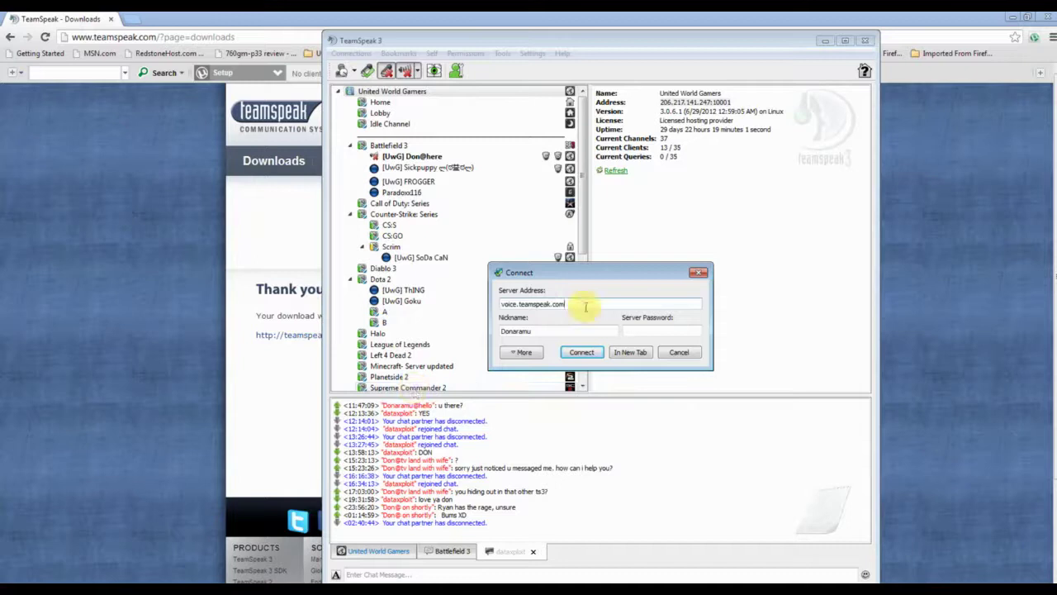
left_click_drag(586, 306, 494, 305)
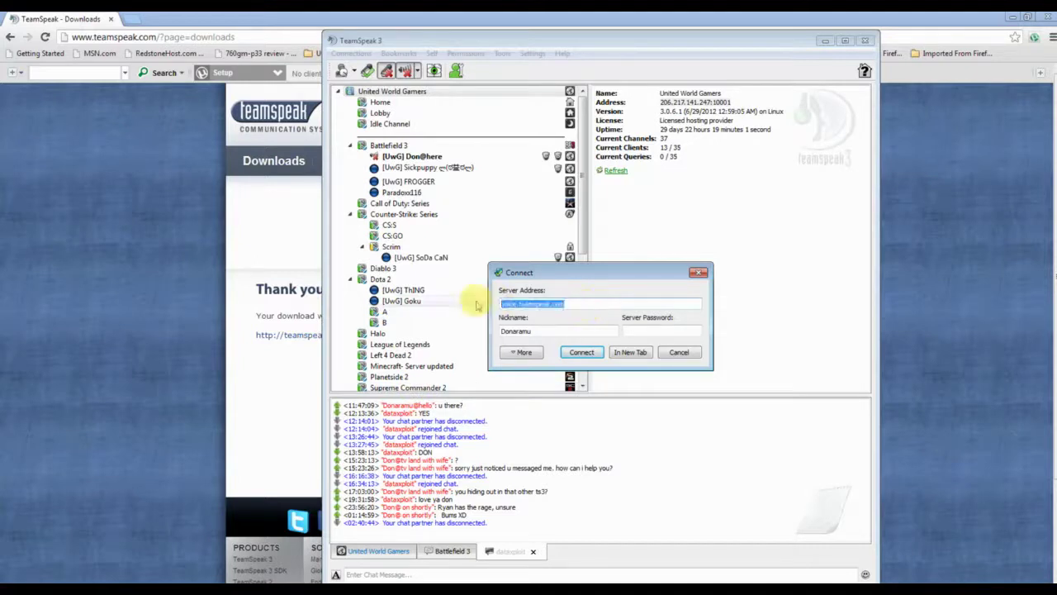
type("206.217.141.247:10001")
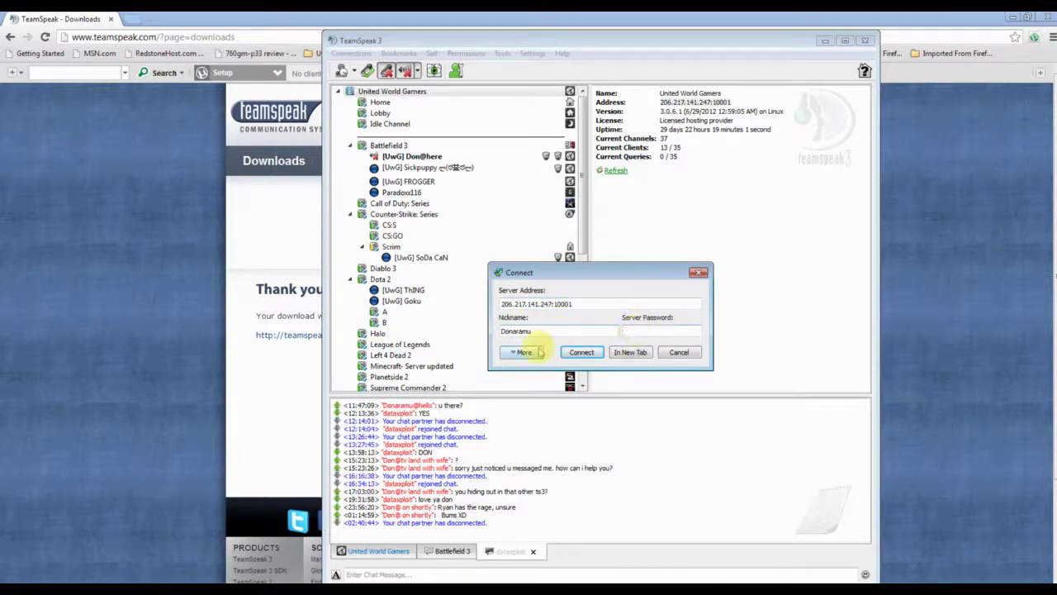
left_click(616, 355)
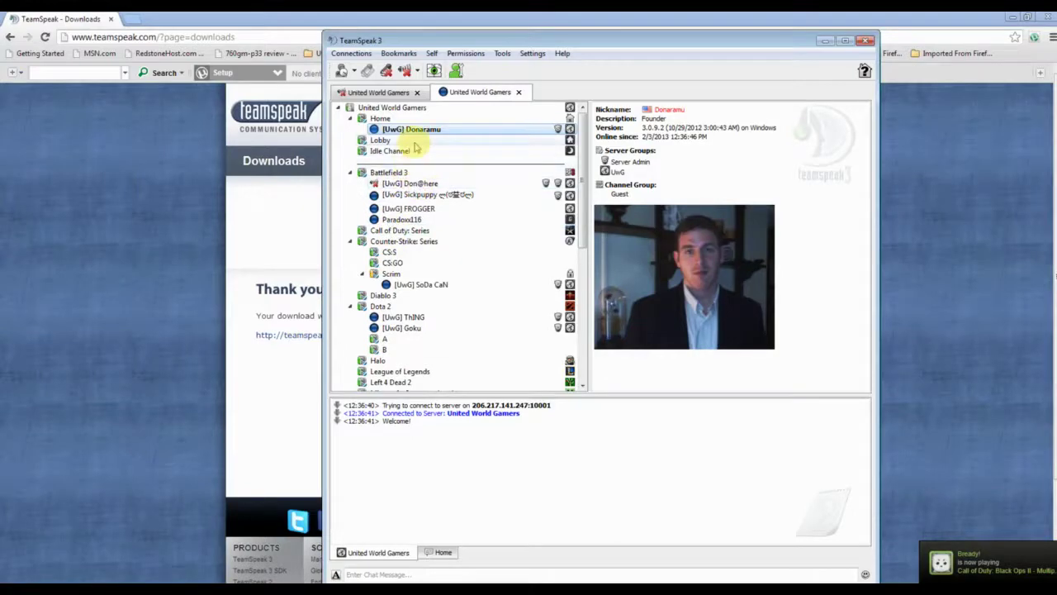
Close the second United World Gamers tab and leave your speakers muted
left_click(520, 92)
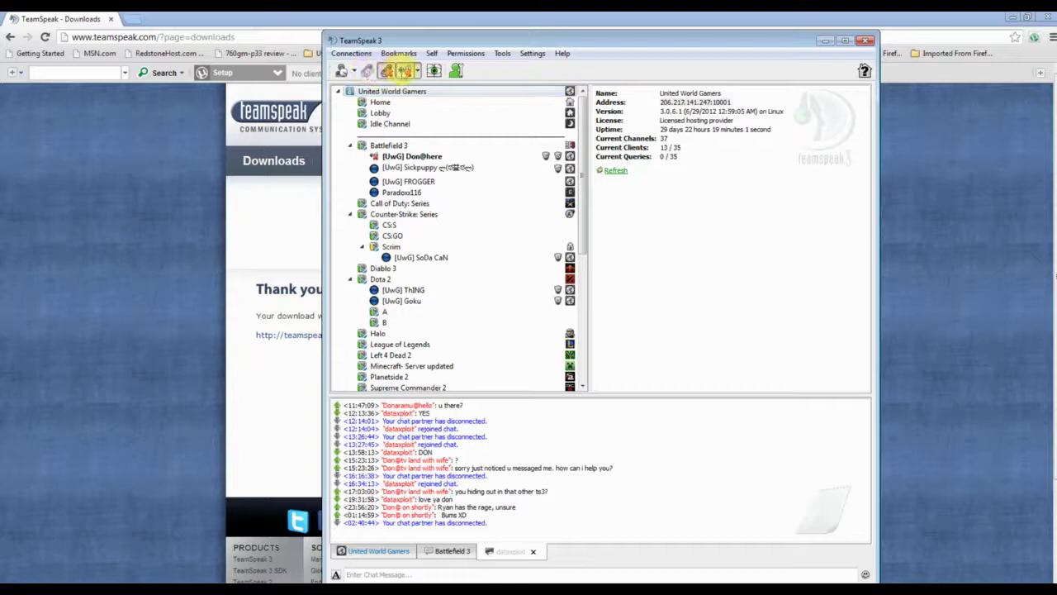
left_click(403, 71)
left_click(404, 71)
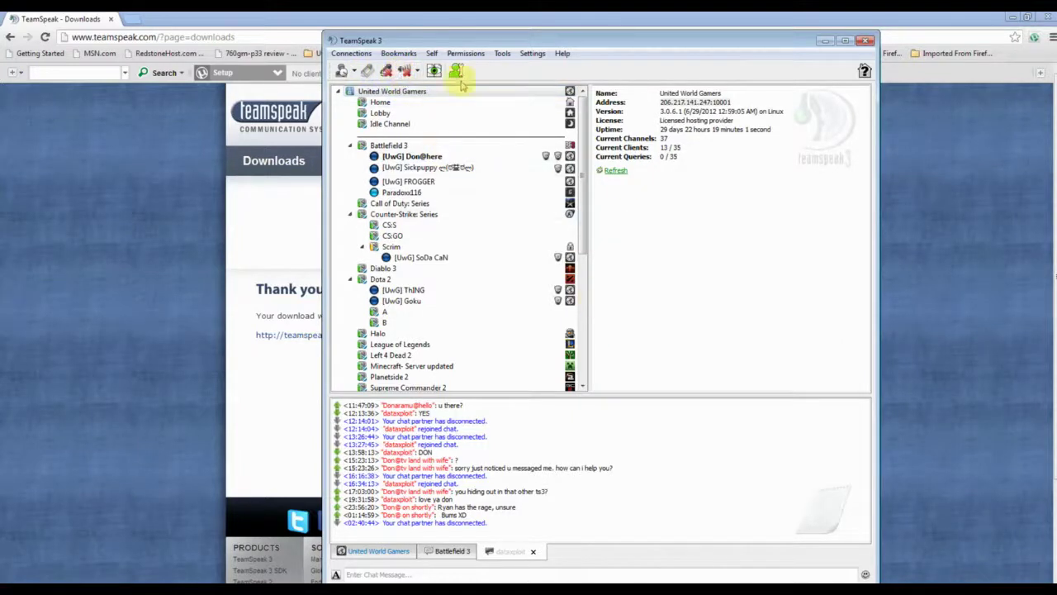
left_click(404, 71)
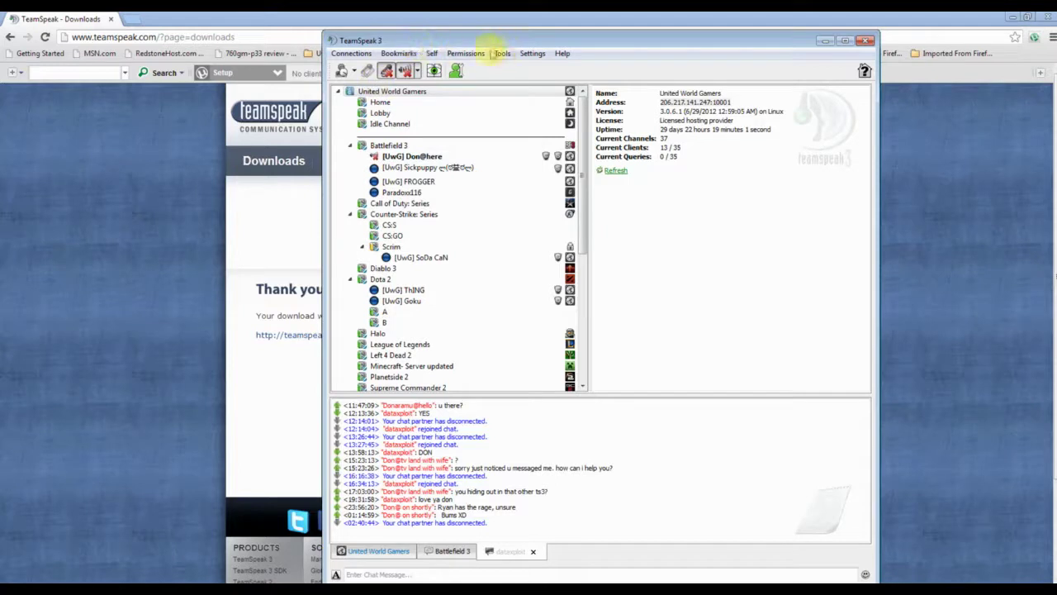
Start a bookmark for the current server, discard it, then show the Fever bookmark's submenu
left_click(399, 53)
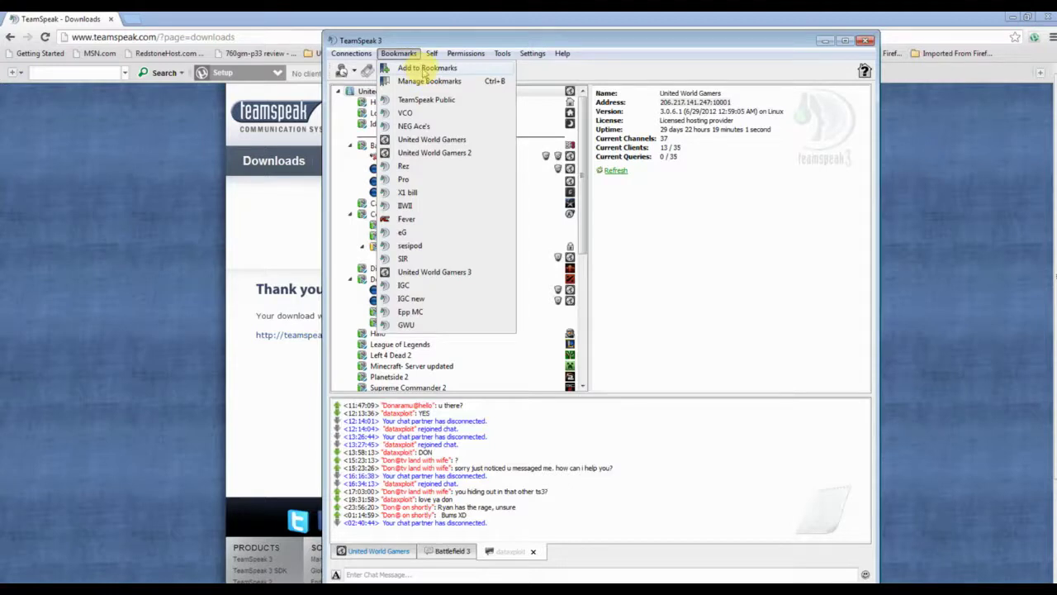
left_click(425, 69)
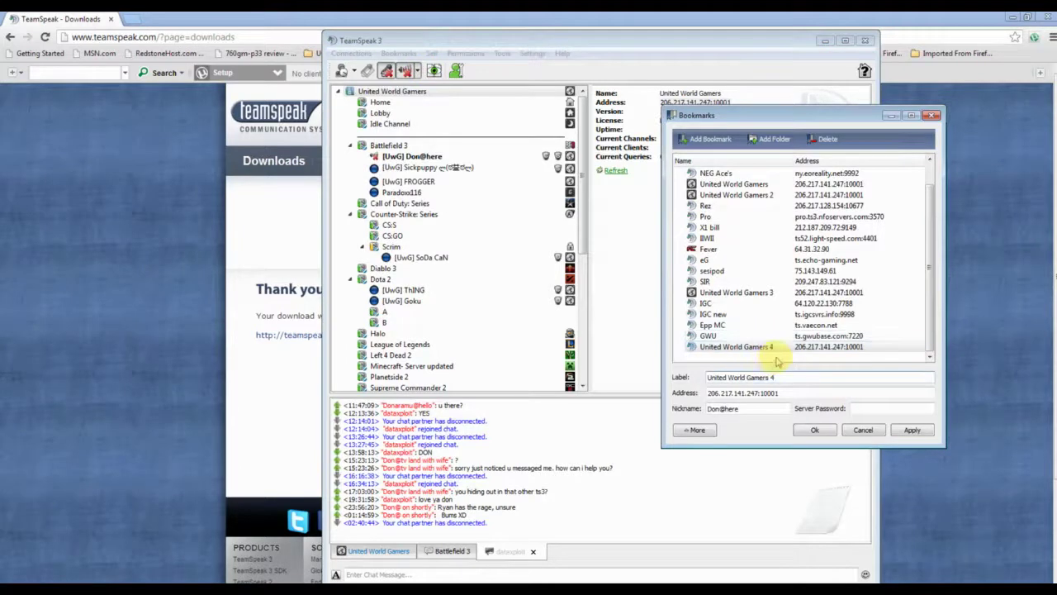
left_click(864, 430)
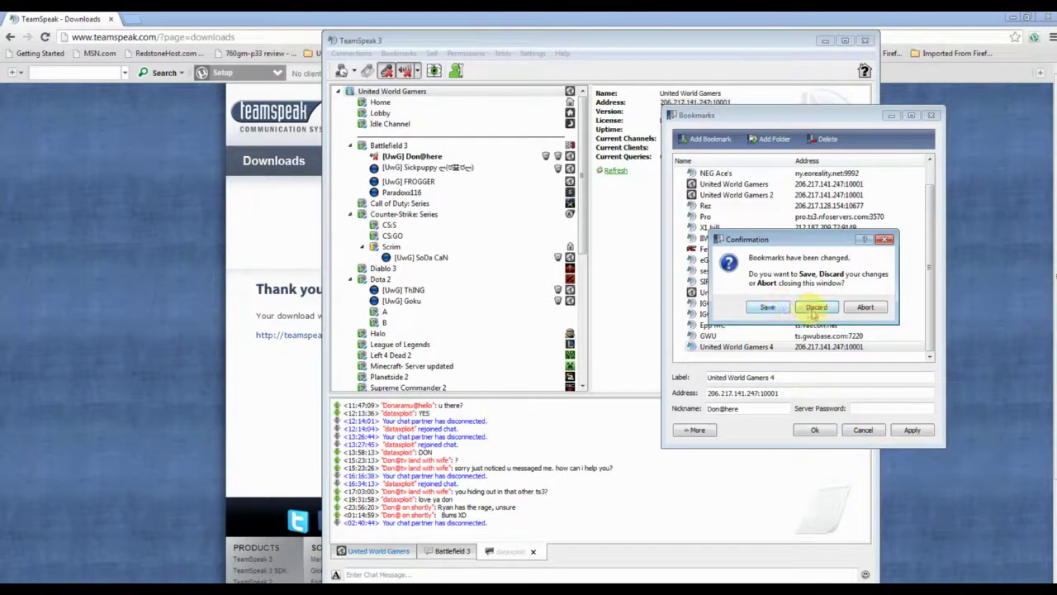
left_click(816, 307)
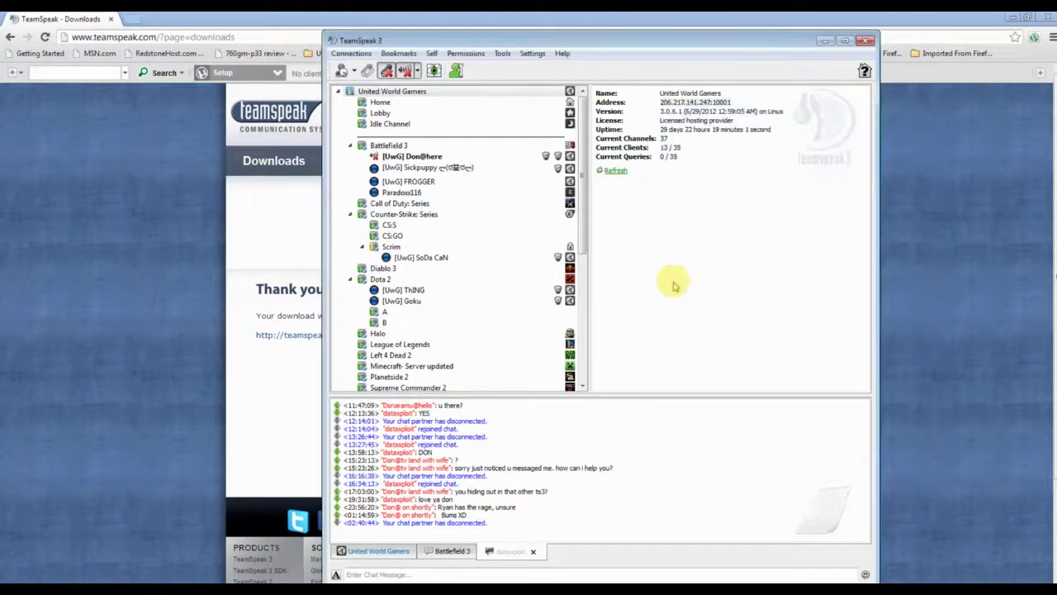
left_click(398, 53)
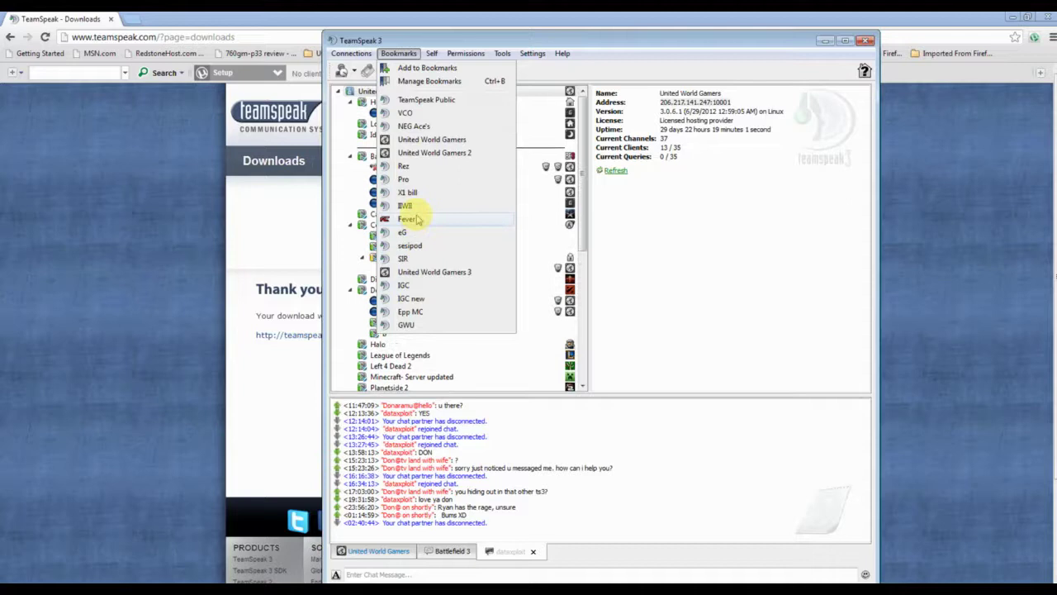
mouse_move(417, 219)
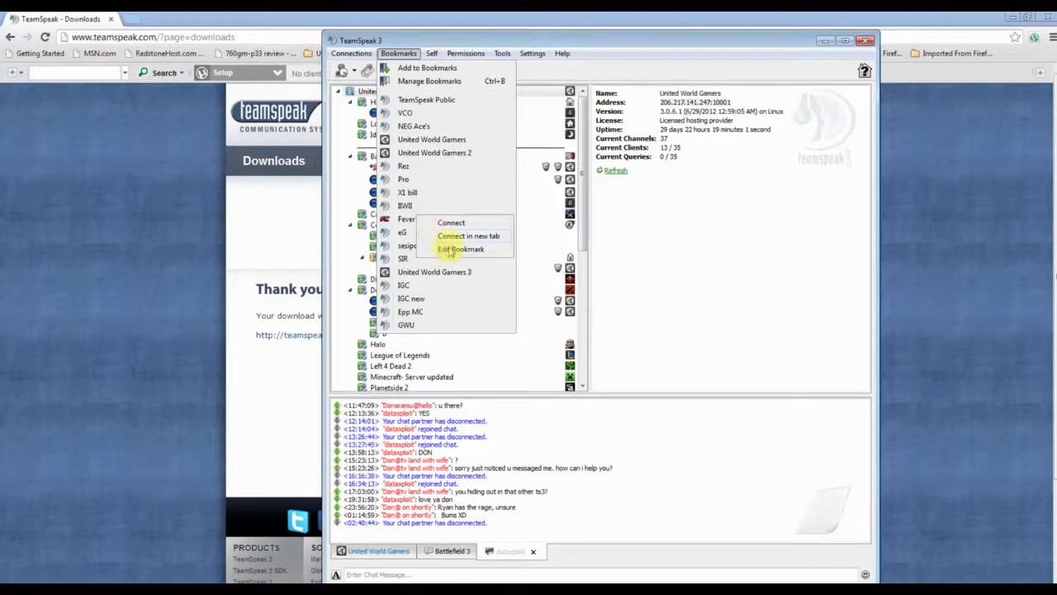
left_click(403, 80)
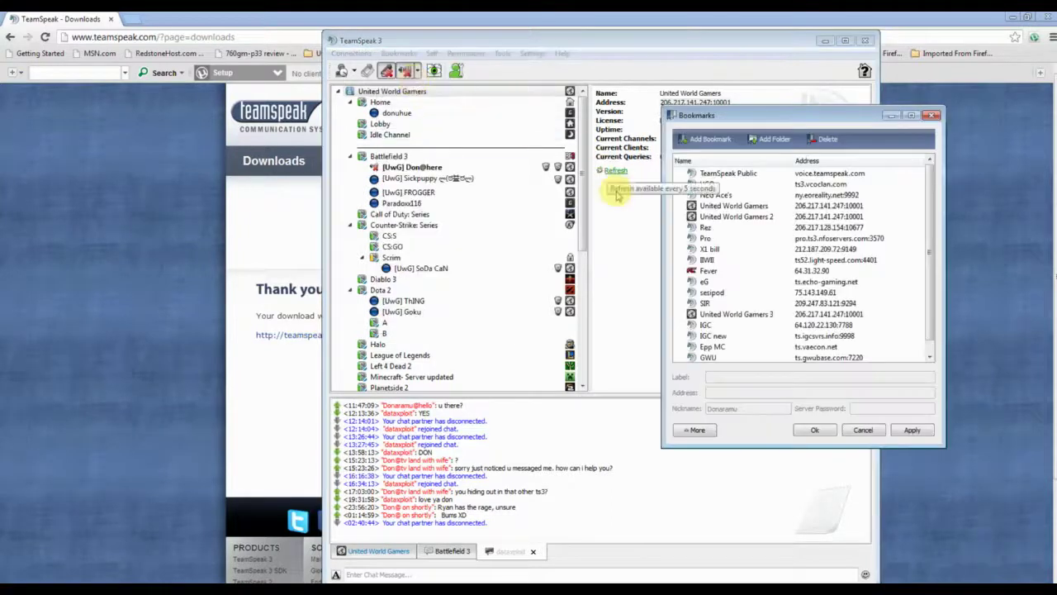
scroll(693, 231, "down", 1)
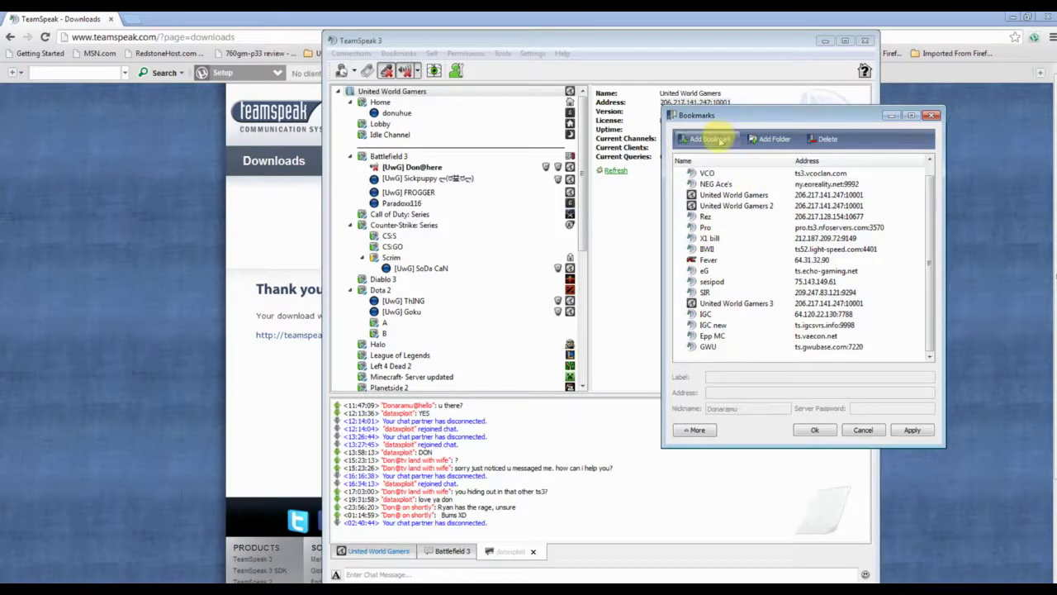
left_click(714, 139)
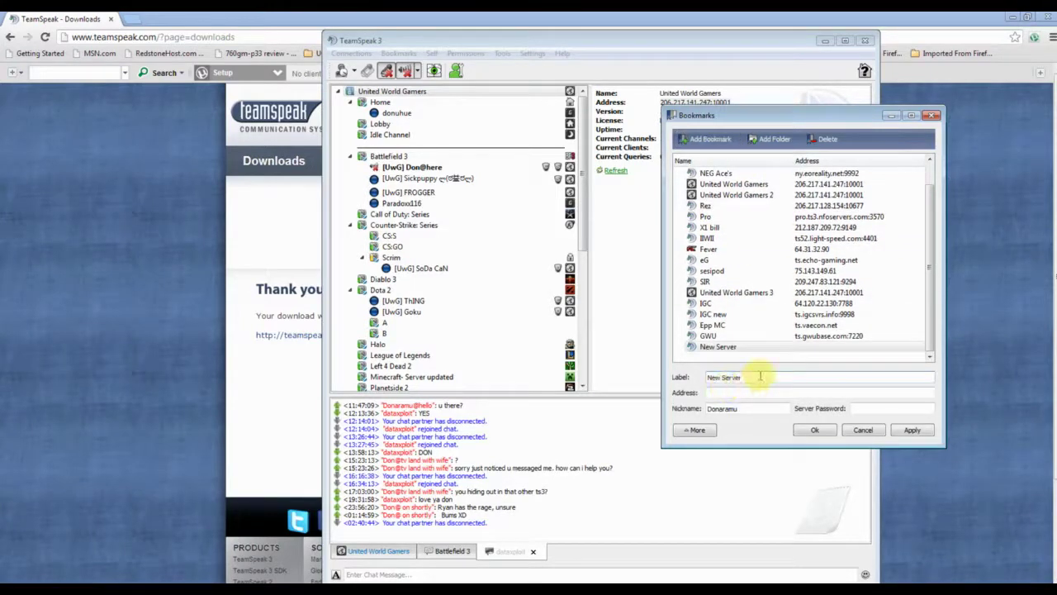
left_click_drag(759, 377, 704, 377)
type("3535")
left_click(715, 392)
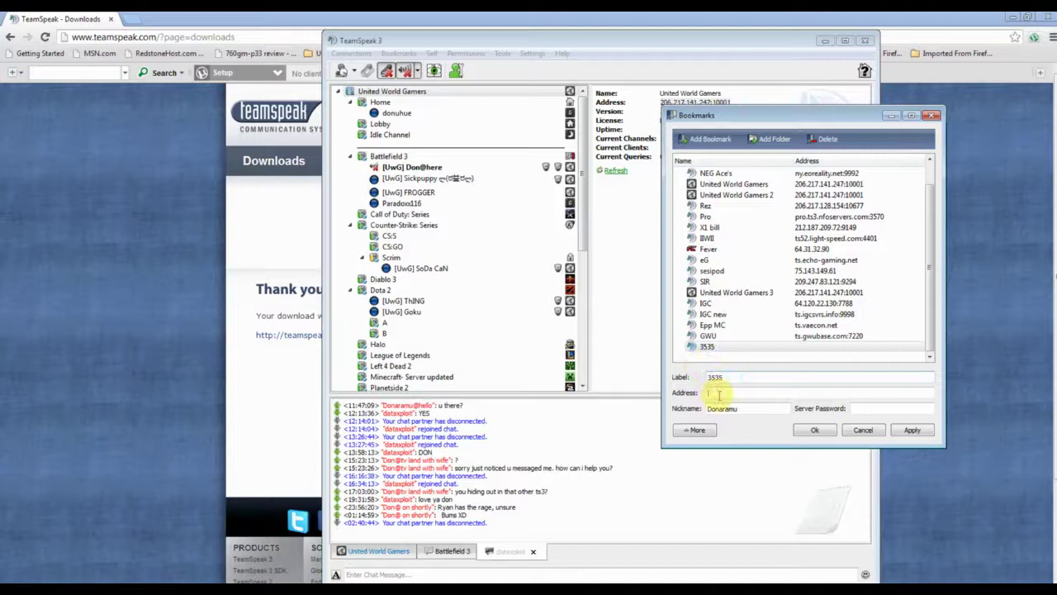
type("345534534")
type("345345345")
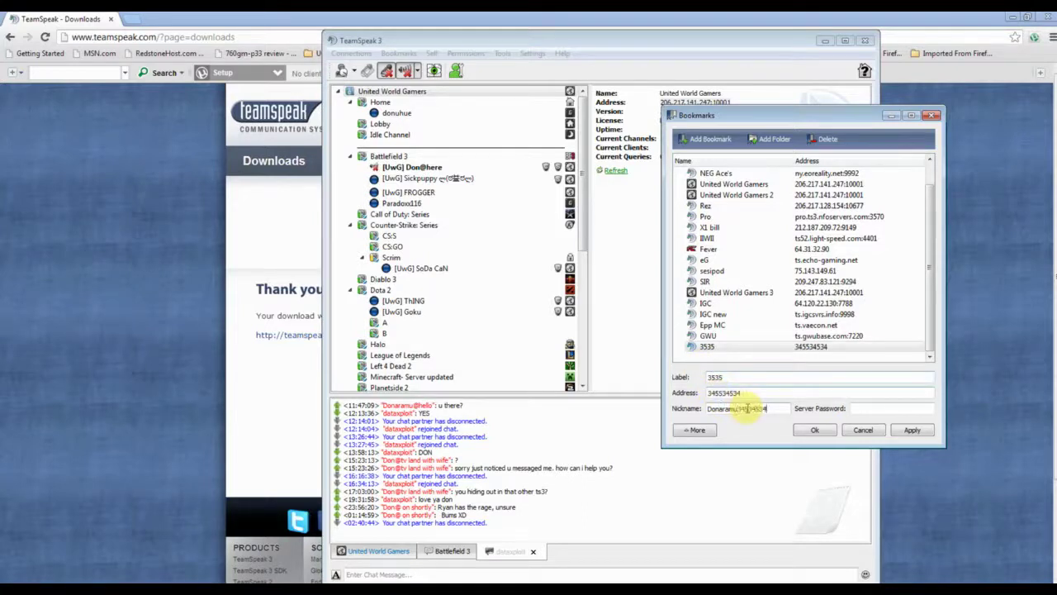
left_click(857, 407)
type("345345")
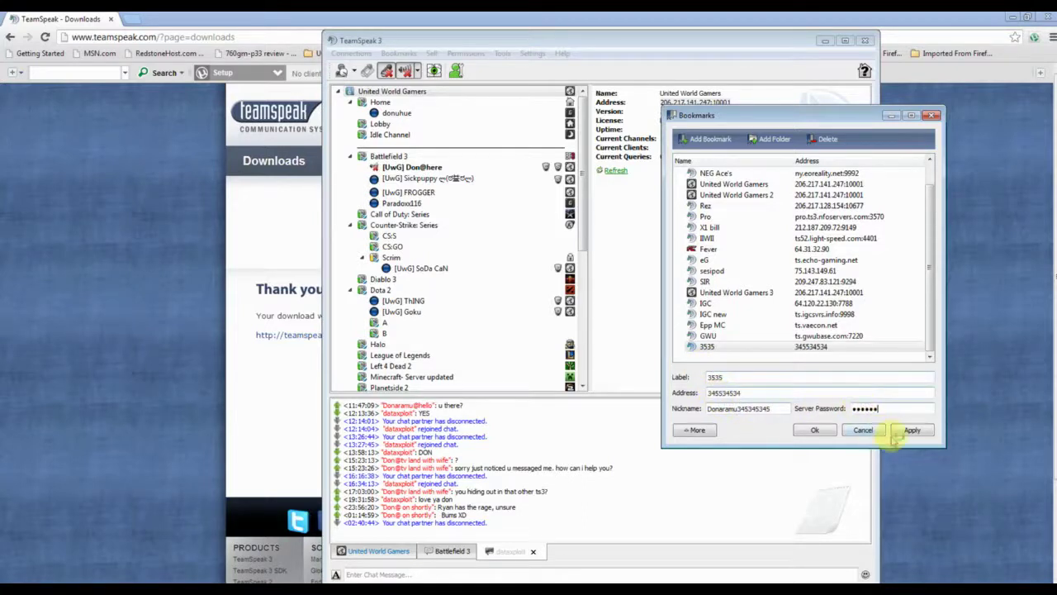
left_click(863, 429)
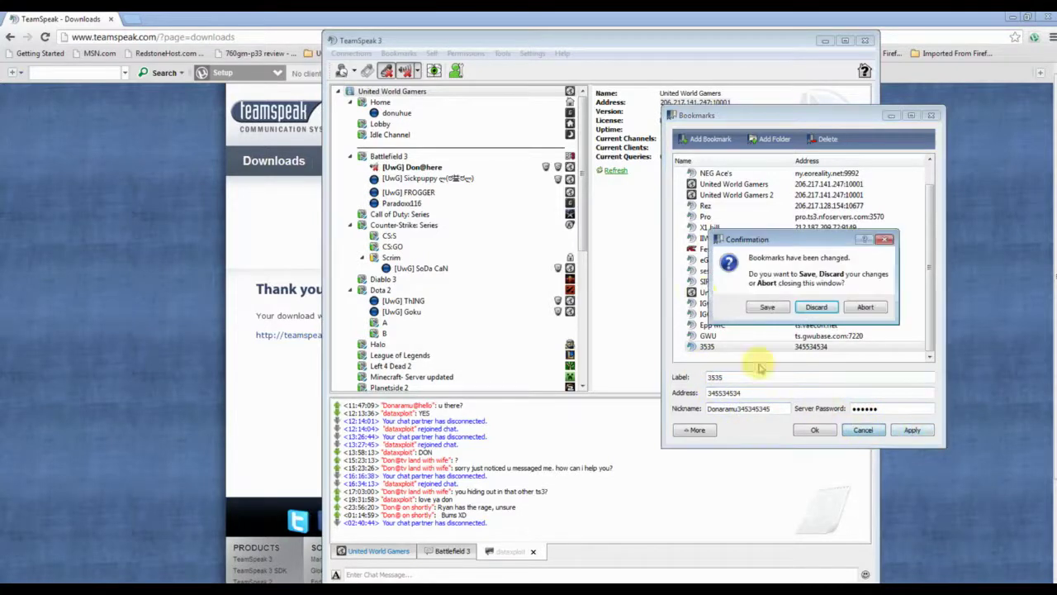
left_click(814, 305)
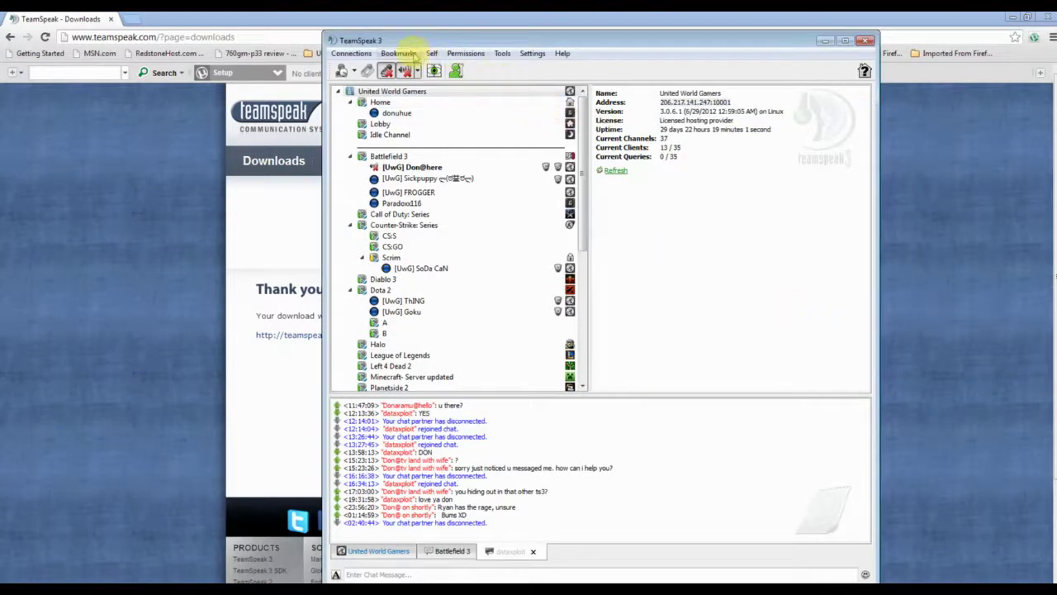
left_click(533, 54)
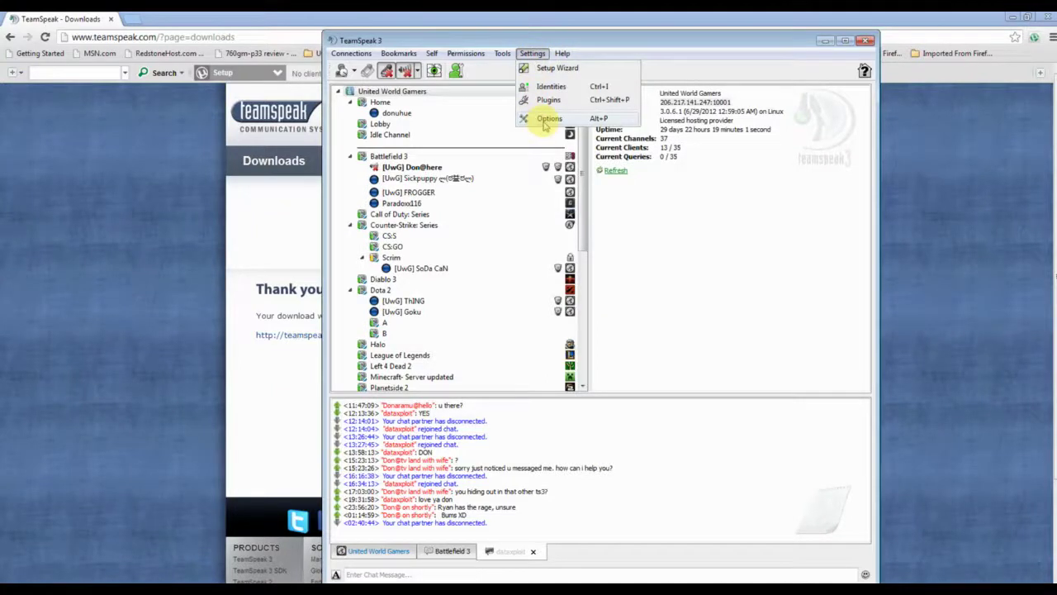
left_click(545, 120)
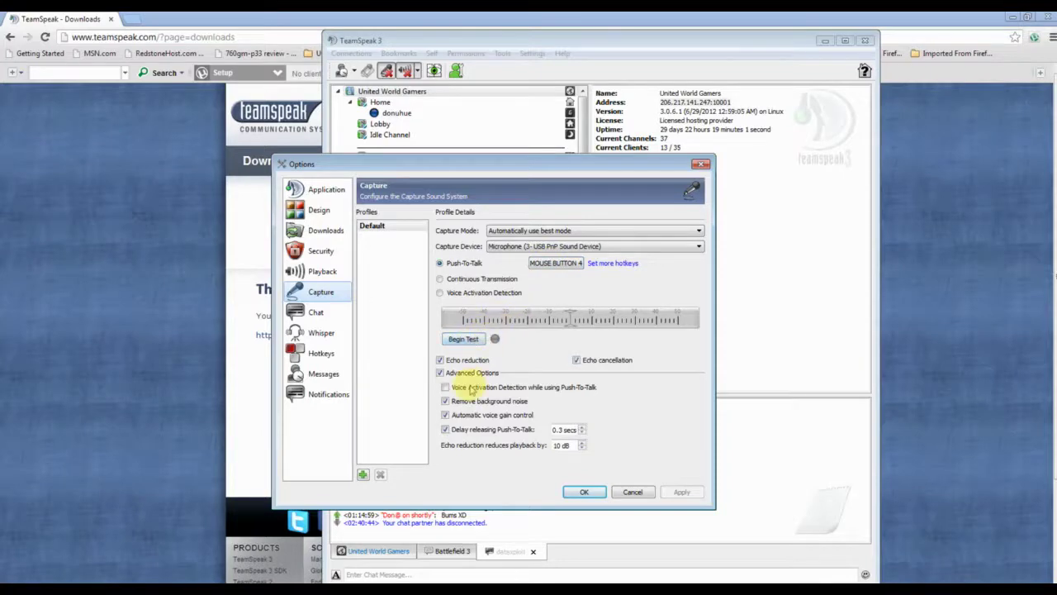
left_click(322, 272)
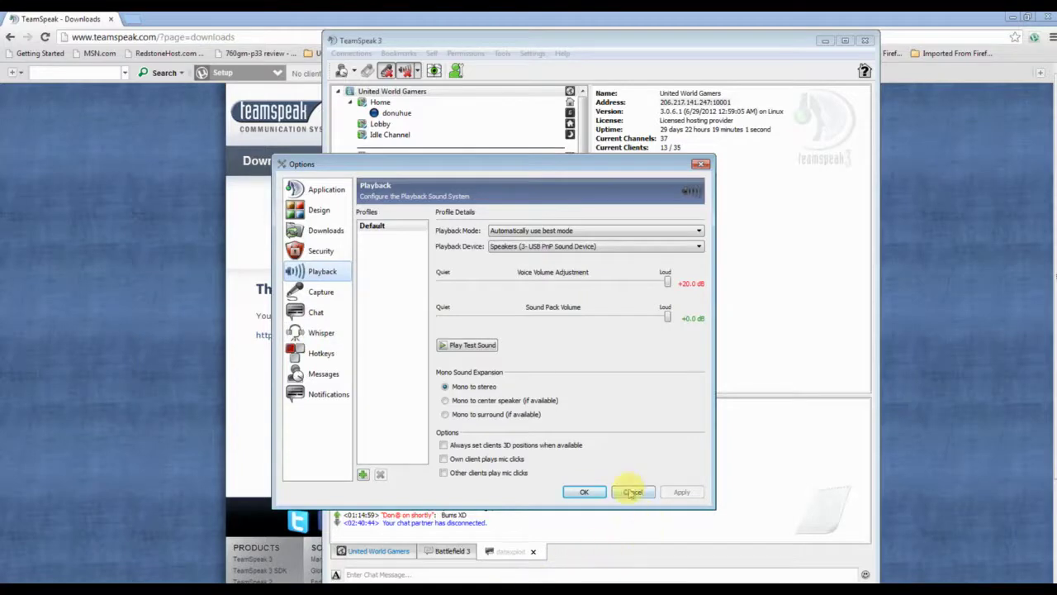
left_click(631, 492)
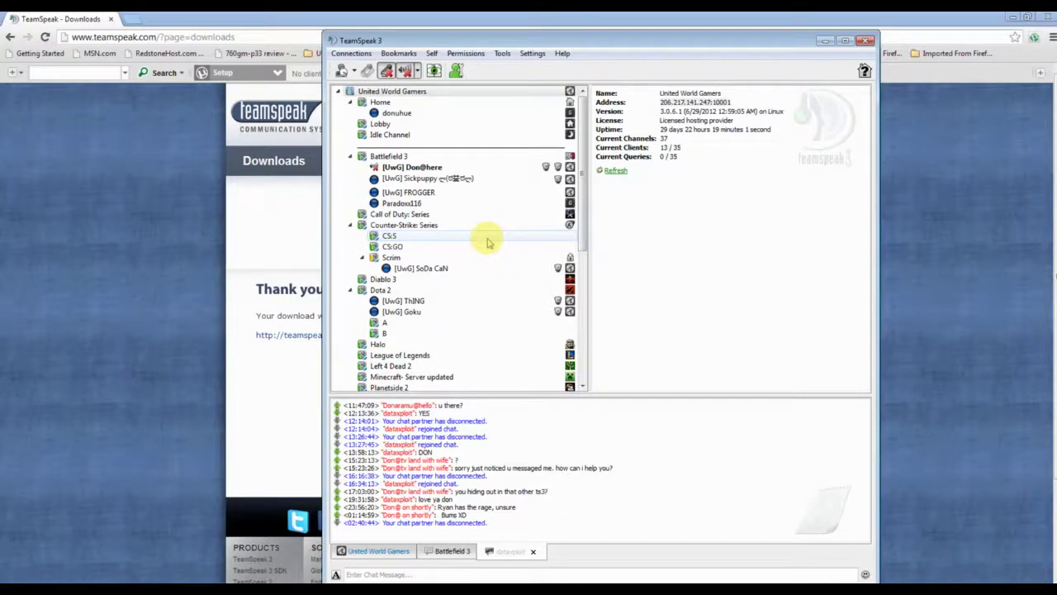
mouse_move(572, 201)
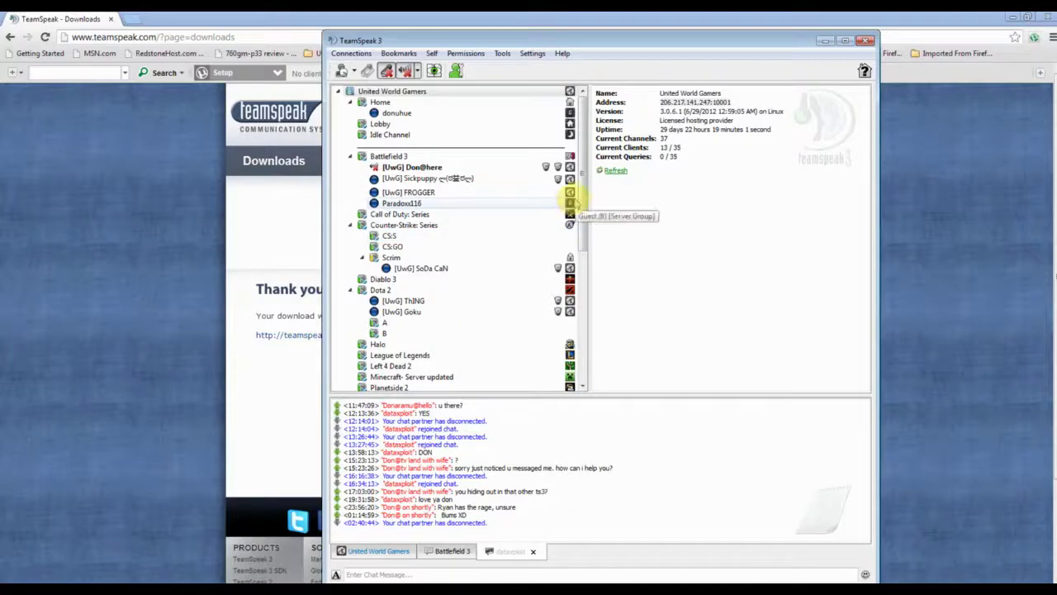